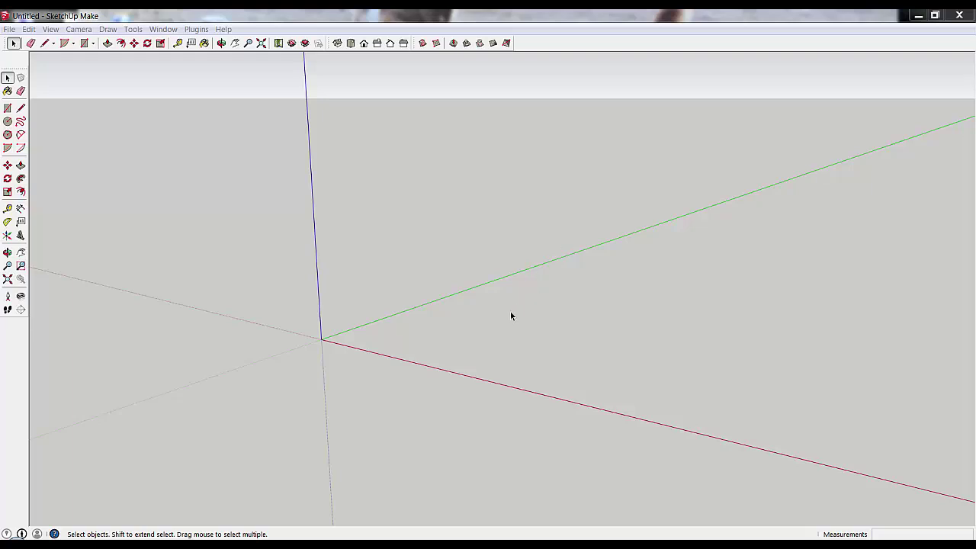
- Draw a single line parallel to the green axis on the ground, in front of the origin
{"action": "key", "text": "l"}
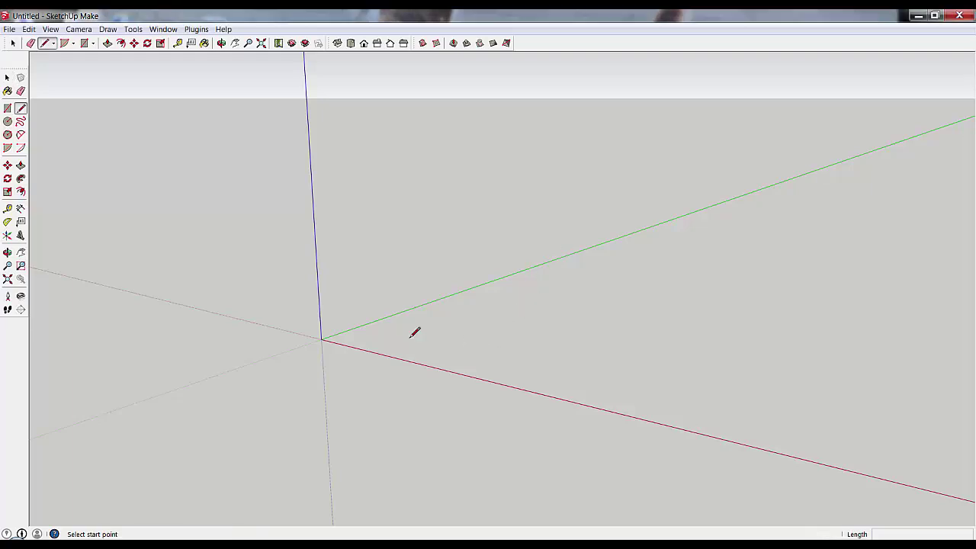
{"action": "left_click", "coordinate": [431, 326]}
{"action": "left_click", "coordinate": [512, 297]}
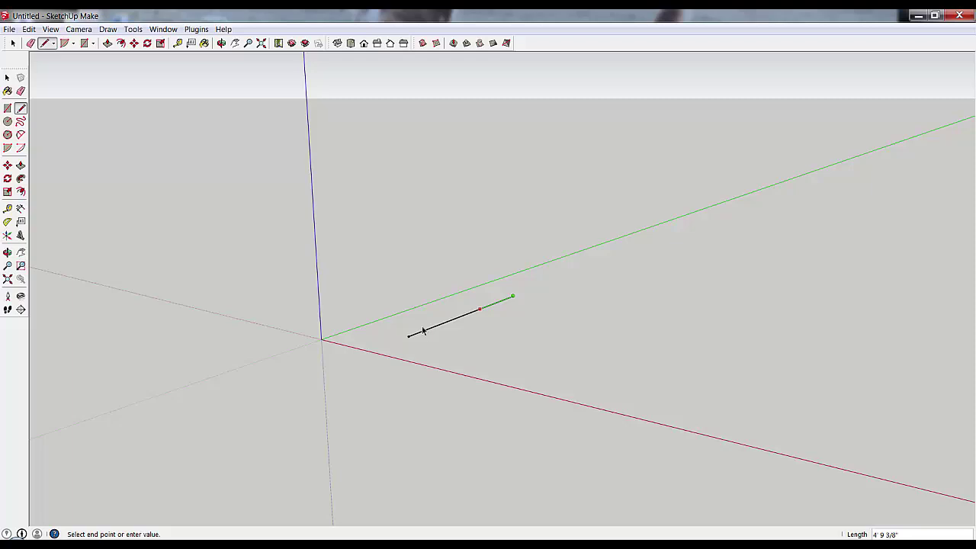
{"action": "key", "text": "space"}
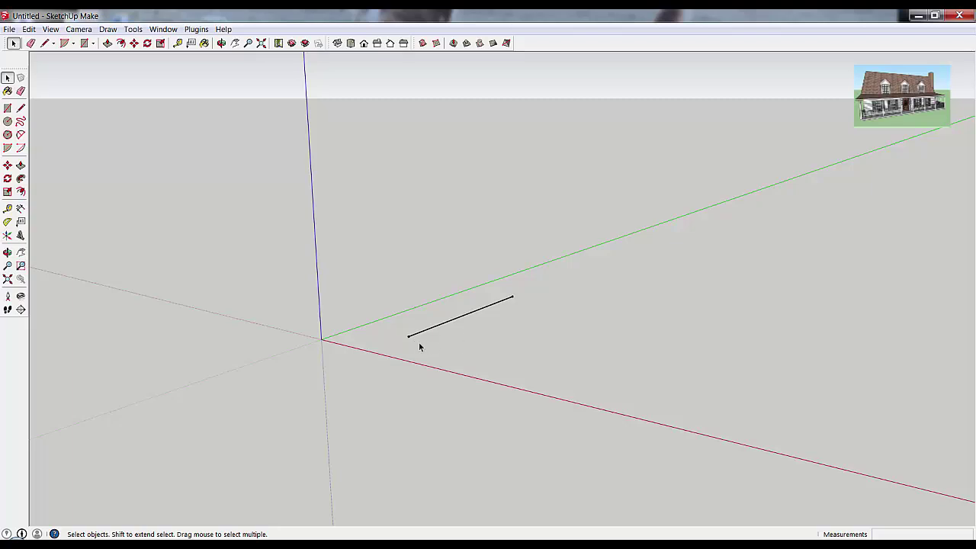
- Draw a line parallel to the red axis from the first line's near endpoint, and close the triangle with an edge about 11' 8 1/2" long
{"action": "key", "text": "l"}
{"action": "left_click", "coordinate": [408, 337]}
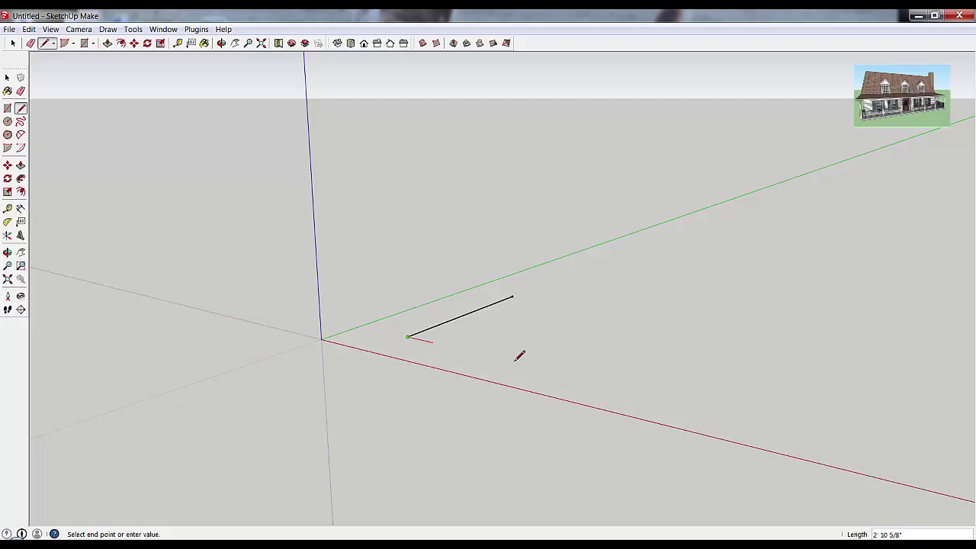
{"action": "left_click", "coordinate": [522, 361]}
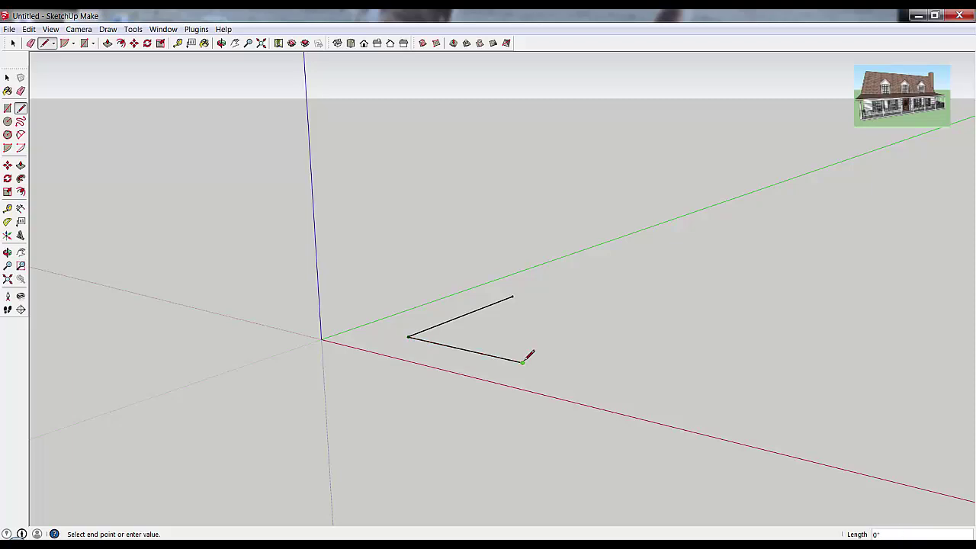
{"action": "left_click", "coordinate": [515, 296]}
- Select the triangle's face and its individual edges in turn to examine them as separate entities
{"action": "middle_click_drag", "start_coordinate": [518, 294], "coordinate": [530, 426]}
{"action": "scroll", "coordinate": [503, 328], "scroll_direction": "up", "scroll_amount": 3}
{"action": "key", "text": "space"}
{"action": "left_click", "coordinate": [477, 320]}
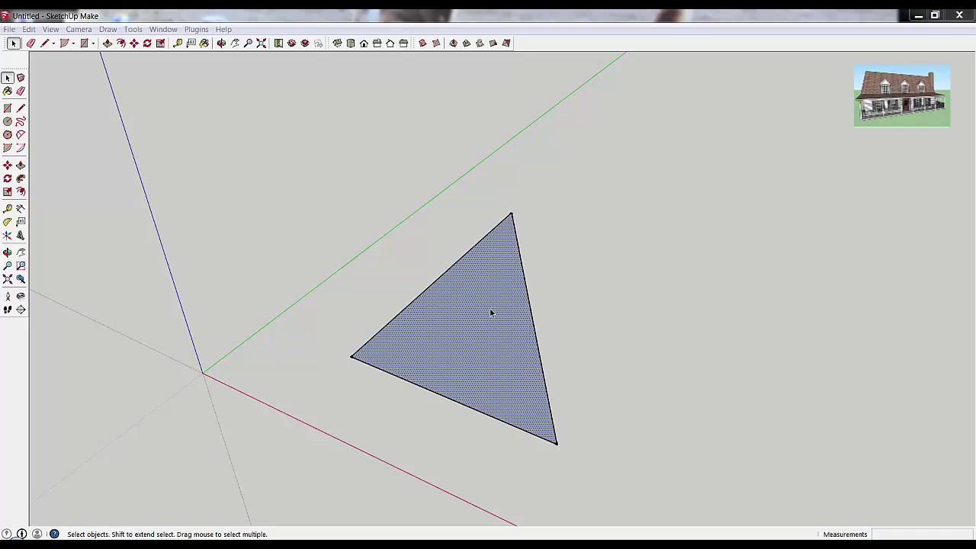
{"action": "left_click", "coordinate": [488, 414]}
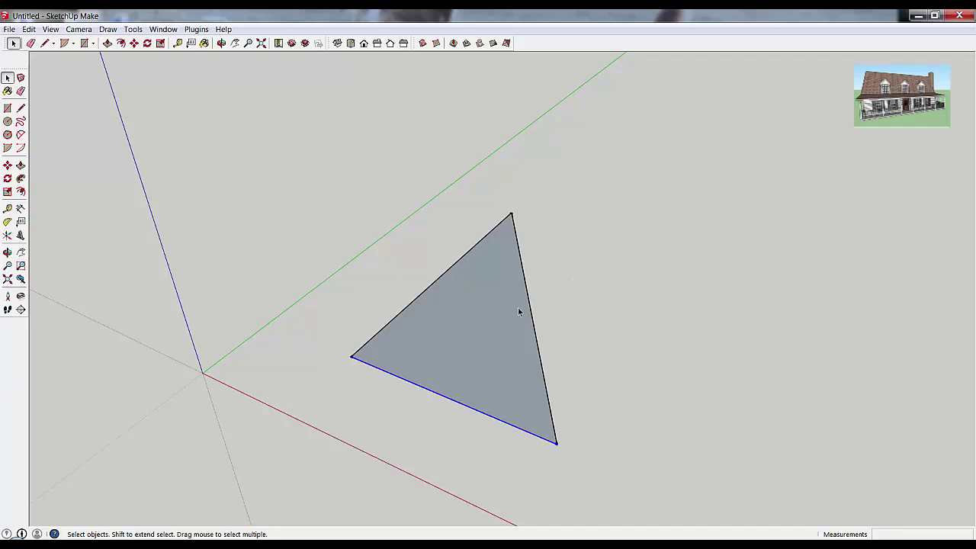
{"action": "left_click", "coordinate": [494, 317]}
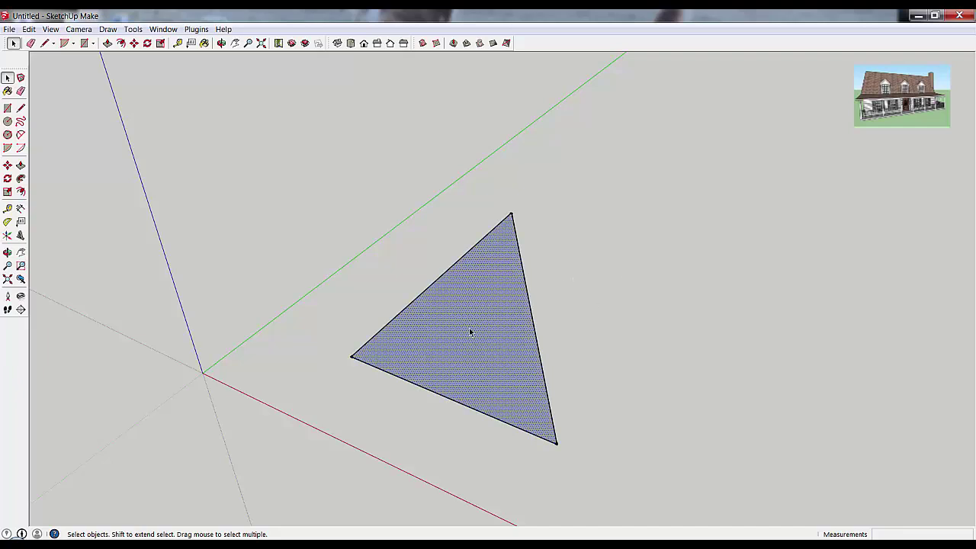
{"action": "left_click", "coordinate": [414, 300]}
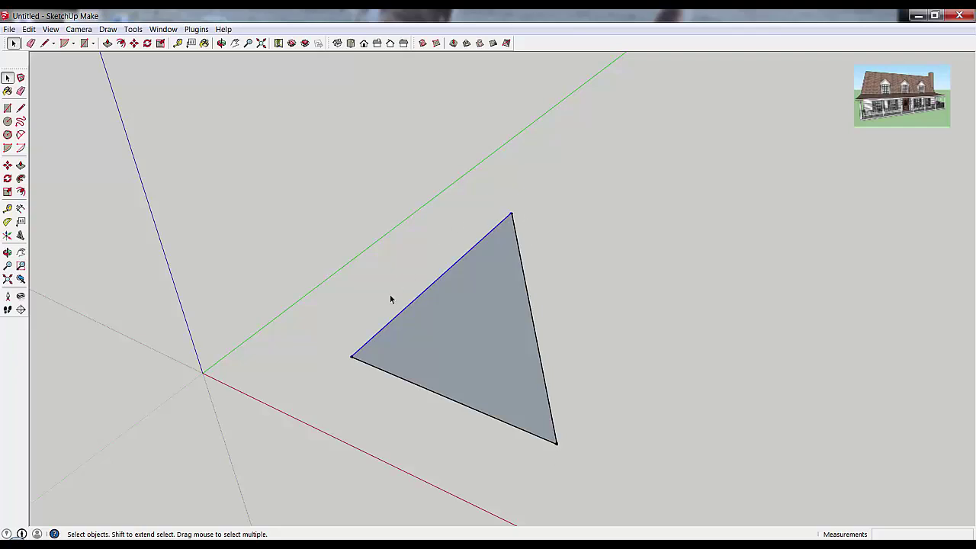
{"action": "left_click", "coordinate": [552, 334]}
- Erase the triangle's edge opposite the corner nearest the origin, and redraw it between the two open endpoints
{"action": "scroll", "coordinate": [551, 334], "scroll_direction": "down", "scroll_amount": 1}
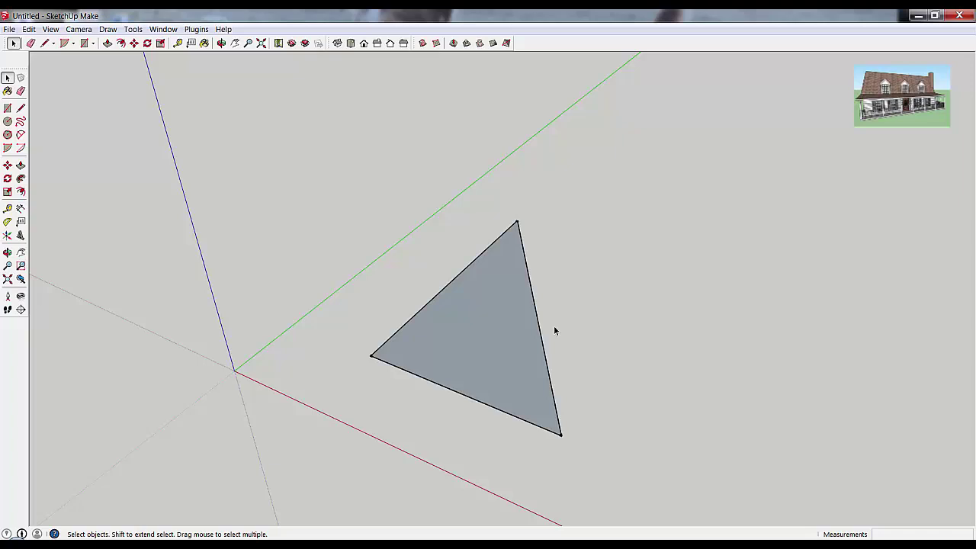
{"action": "key", "text": "e"}
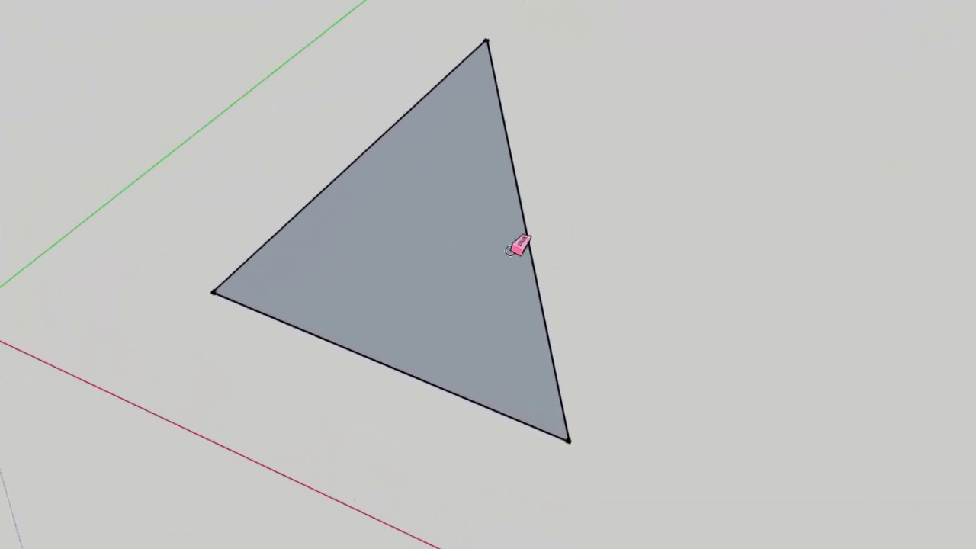
{"action": "left_click", "coordinate": [509, 252]}
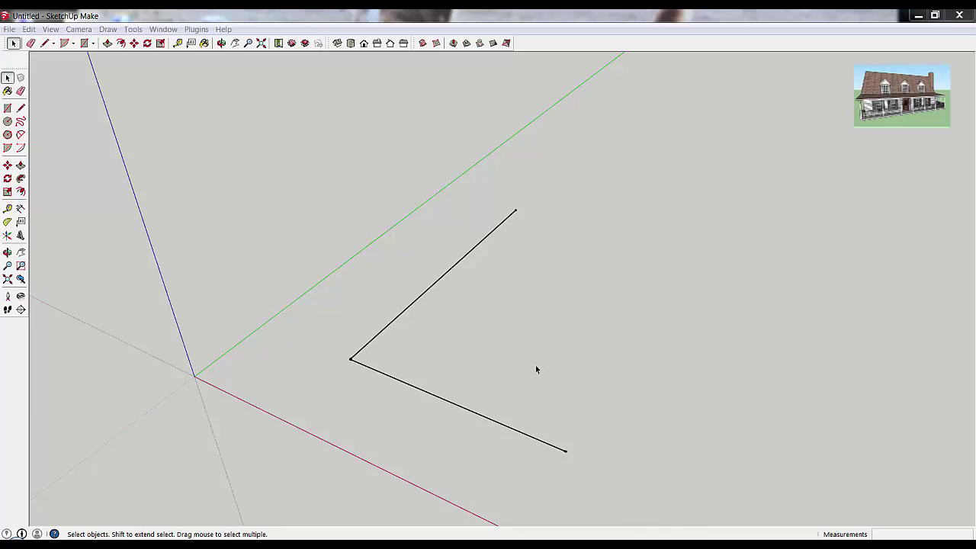
{"action": "key", "text": "l"}
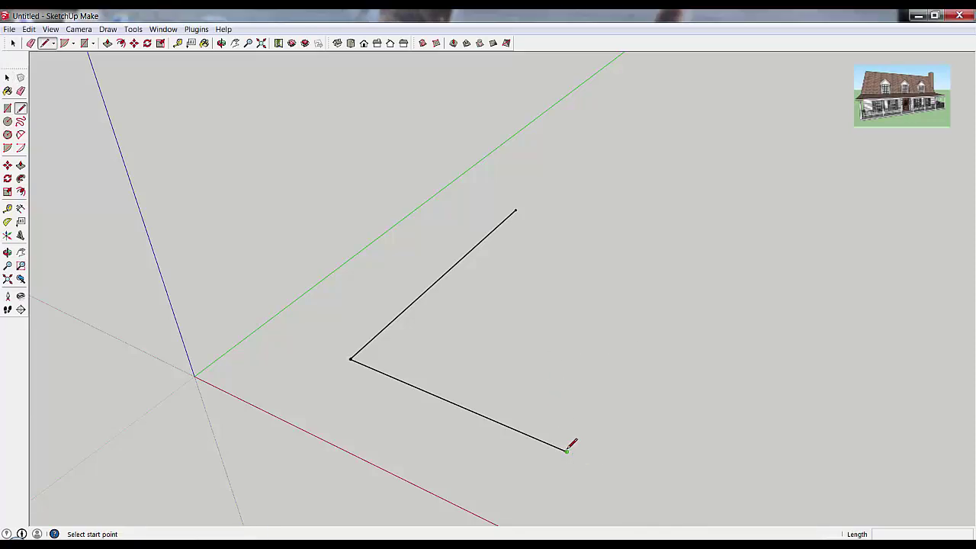
{"action": "left_click", "coordinate": [566, 450]}
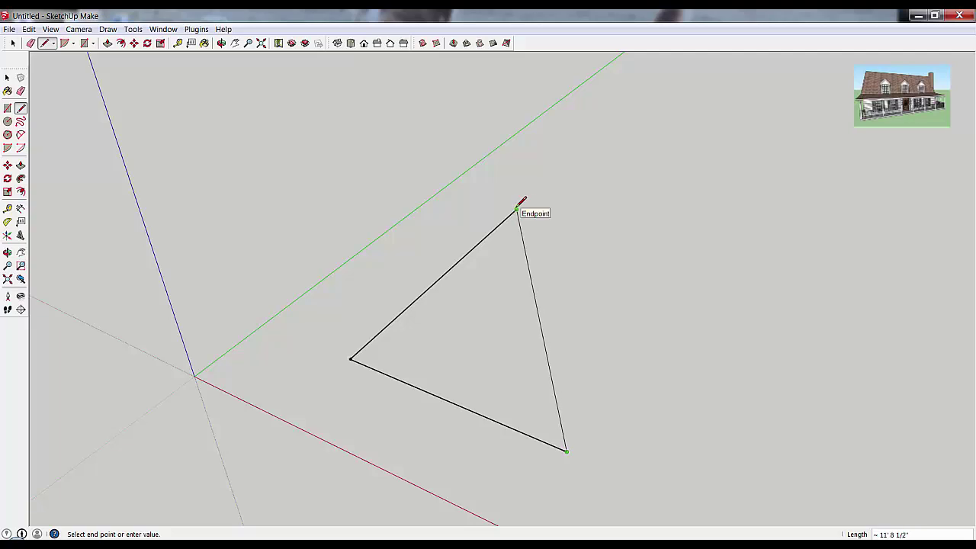
{"action": "left_click", "coordinate": [517, 209]}
{"action": "key", "text": "space"}
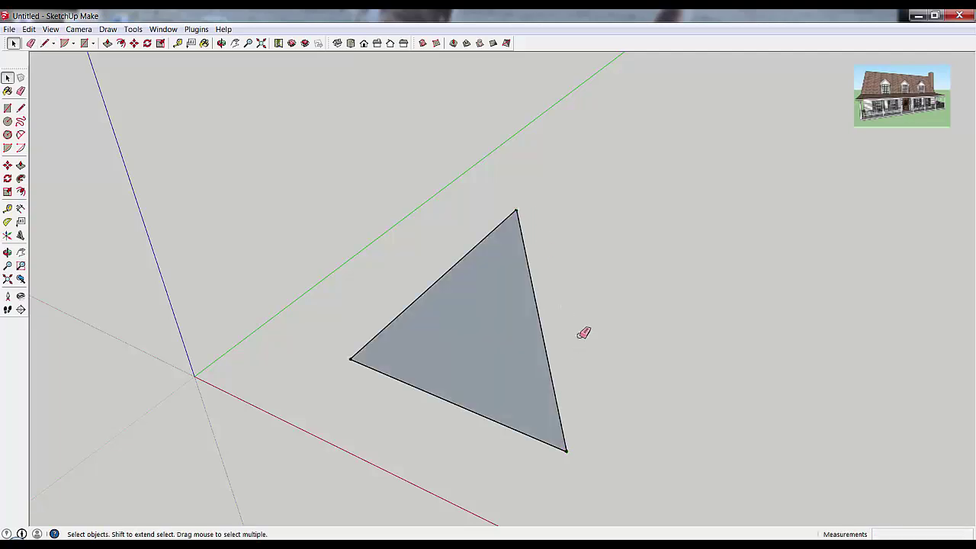
- Erase the same closing edge once more and reclose the triangle with a new line between the free endpoints
{"action": "key", "text": "e"}
{"action": "key", "text": "space"}
{"action": "key", "text": "e"}
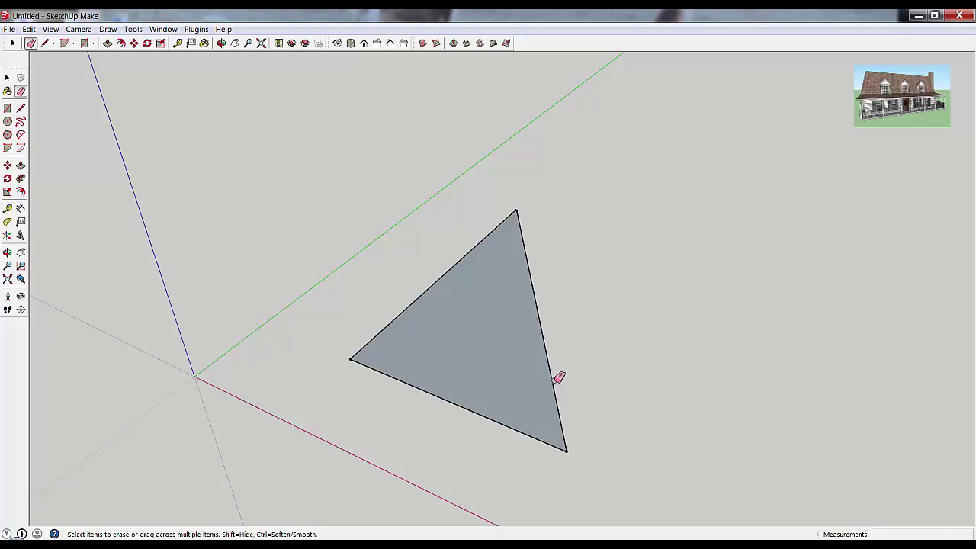
{"action": "left_click", "coordinate": [551, 375]}
{"action": "key", "text": "space"}
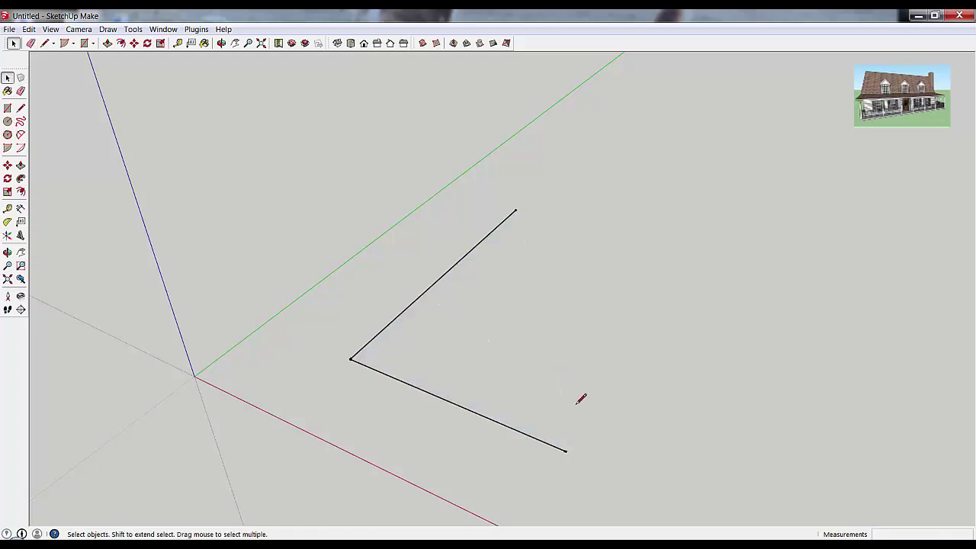
{"action": "key", "text": "l"}
{"action": "left_click", "coordinate": [566, 451]}
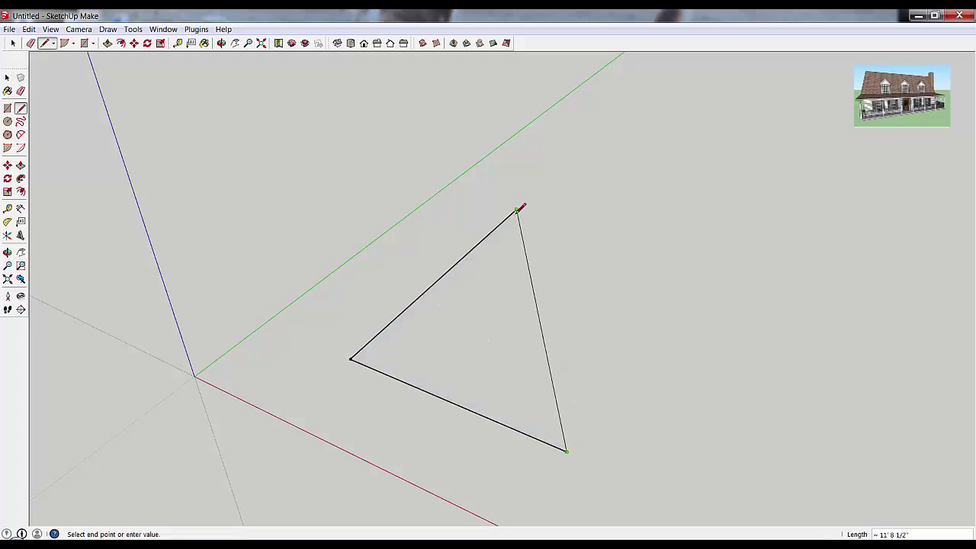
{"action": "left_click", "coordinate": [516, 211]}
{"action": "key", "text": "space"}
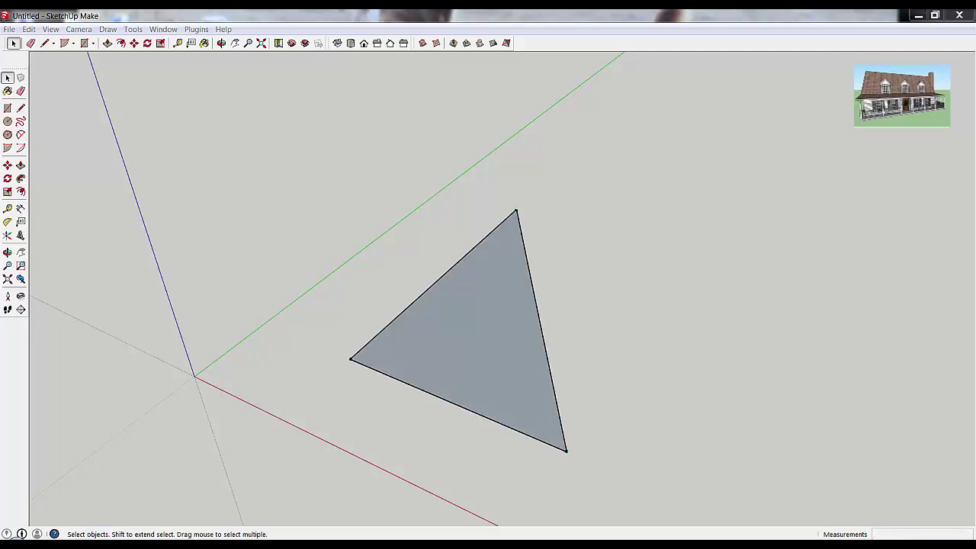
- Delete only the triangle's face, keeping its edges, and retrace the edge opposite the corner nearest the origin to recreate the face
{"action": "middle_click_drag", "start_coordinate": [766, 295], "coordinate": [570, 320]}
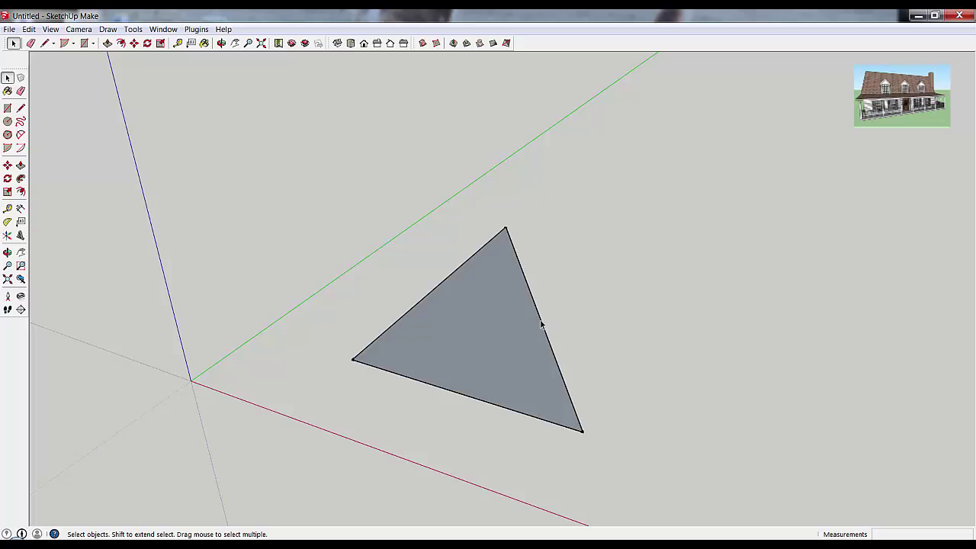
{"action": "left_click", "coordinate": [540, 324]}
{"action": "left_click", "coordinate": [500, 345]}
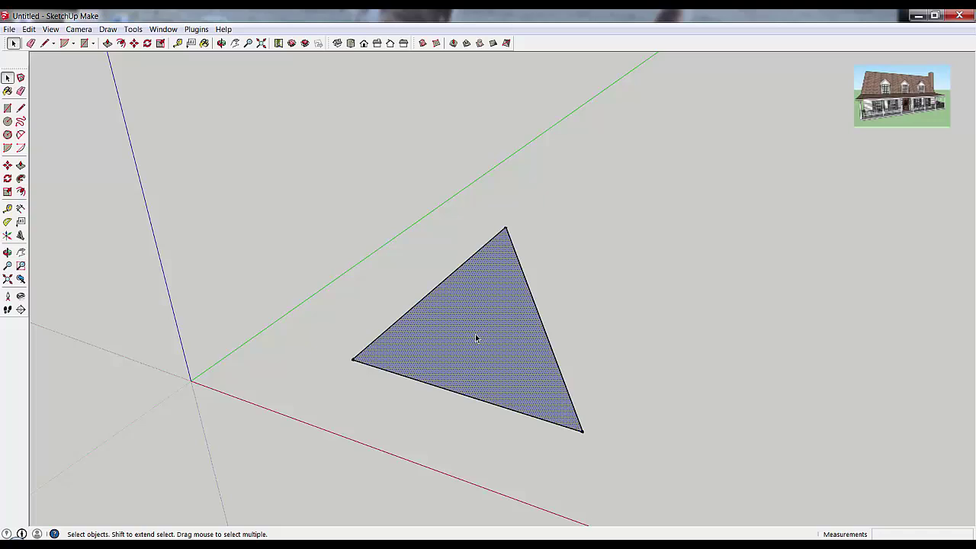
{"action": "key", "text": "Delete"}
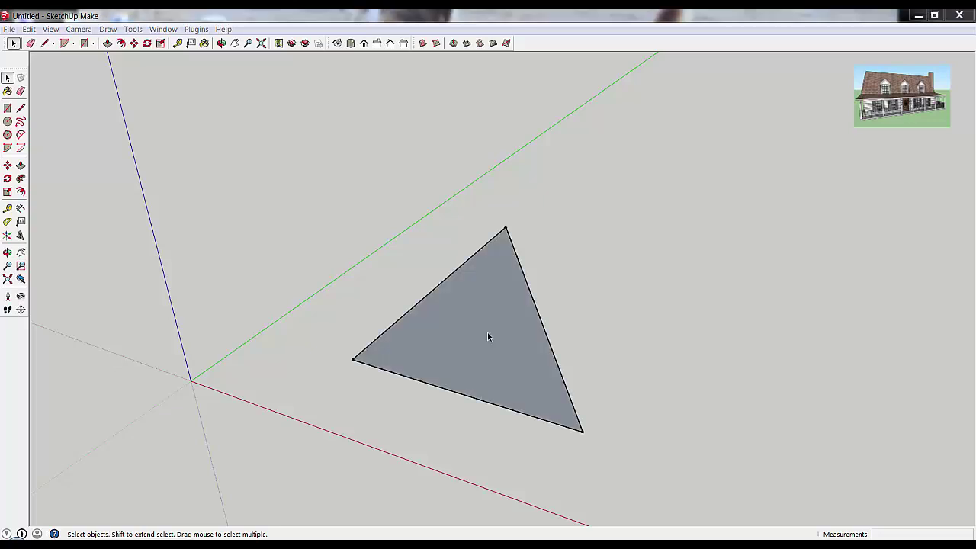
{"action": "left_click", "coordinate": [487, 333]}
{"action": "key", "text": "Delete"}
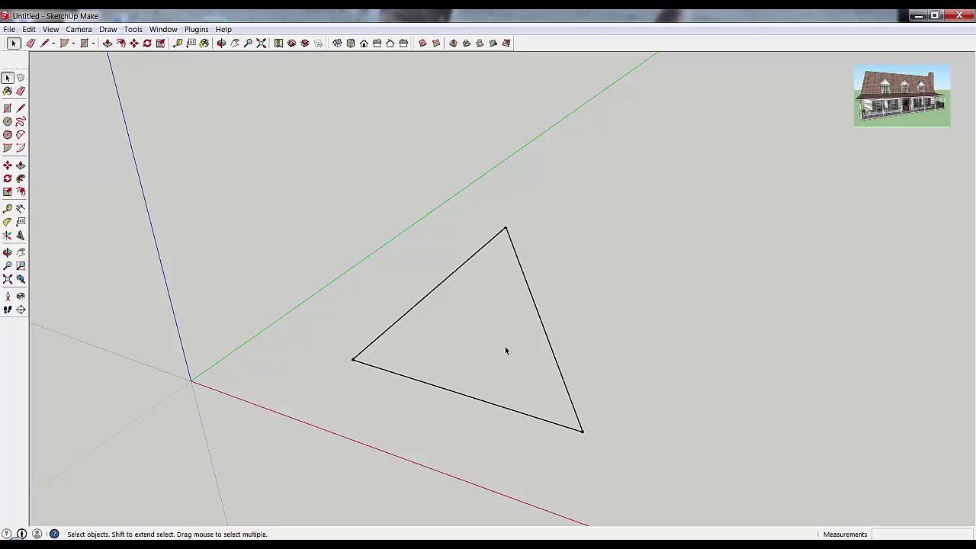
{"action": "key", "text": "l"}
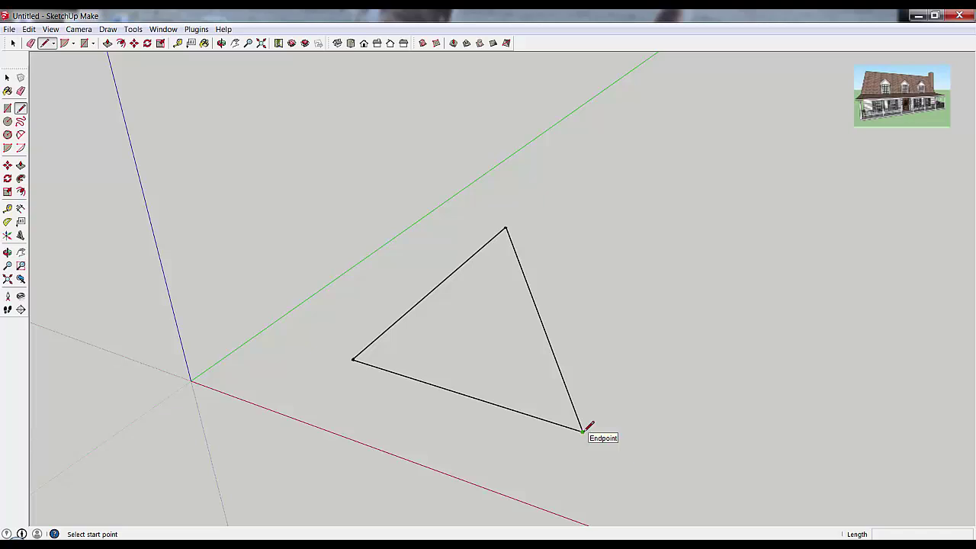
{"action": "left_click", "coordinate": [583, 431]}
{"action": "left_click", "coordinate": [507, 227]}
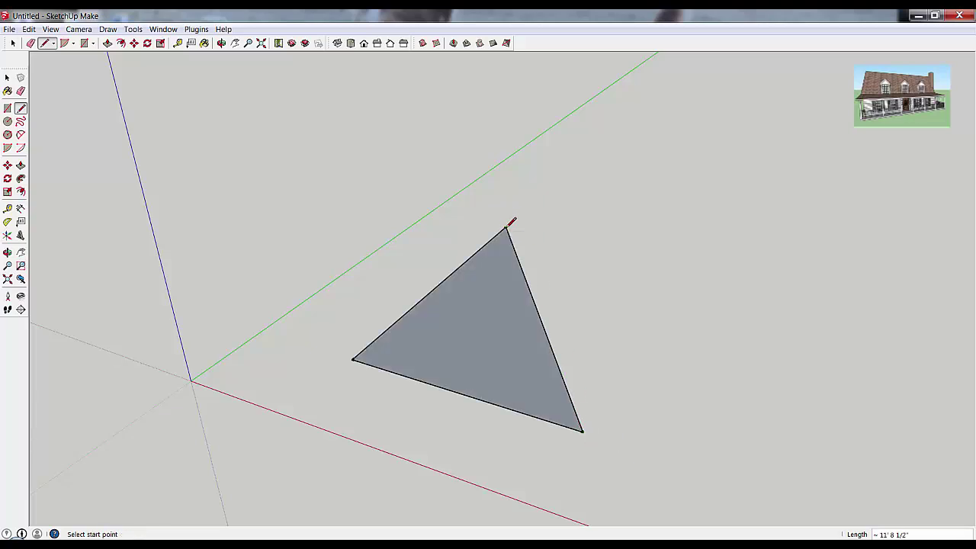
{"action": "key", "text": "space"}
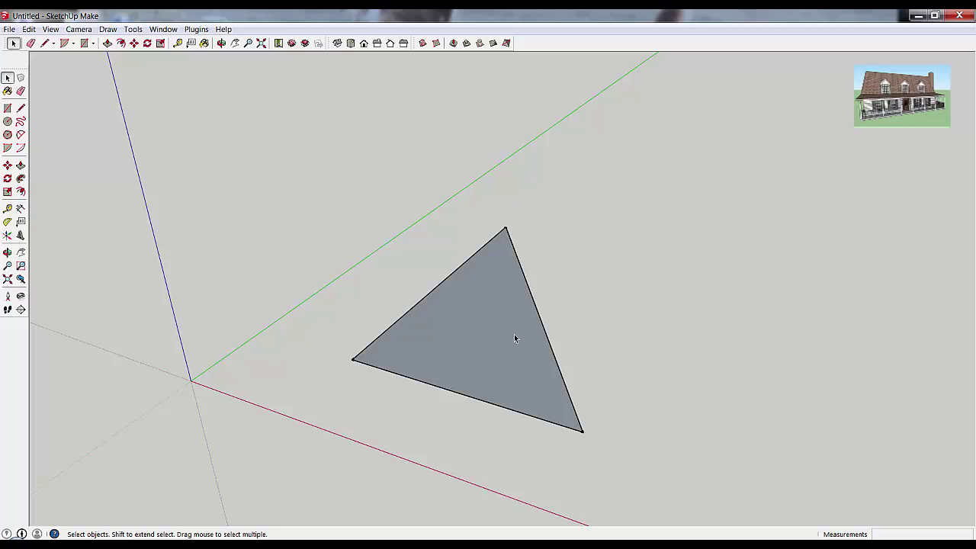
- Remove the recreated face again and re-form it by drawing a line over the same edge
{"action": "left_click", "coordinate": [497, 334]}
{"action": "key", "text": "Delete"}
{"action": "key", "text": "l"}
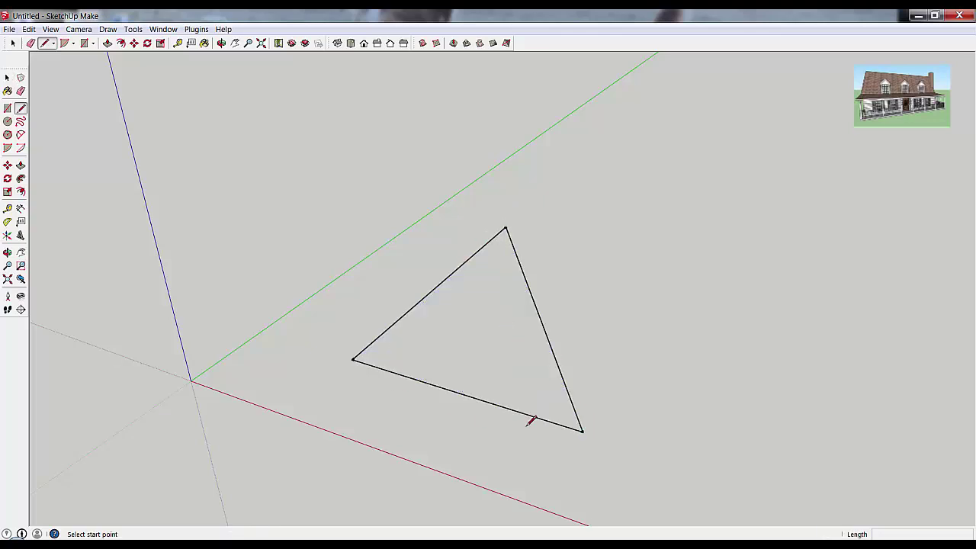
{"action": "left_click", "coordinate": [583, 430]}
{"action": "left_click", "coordinate": [505, 228]}
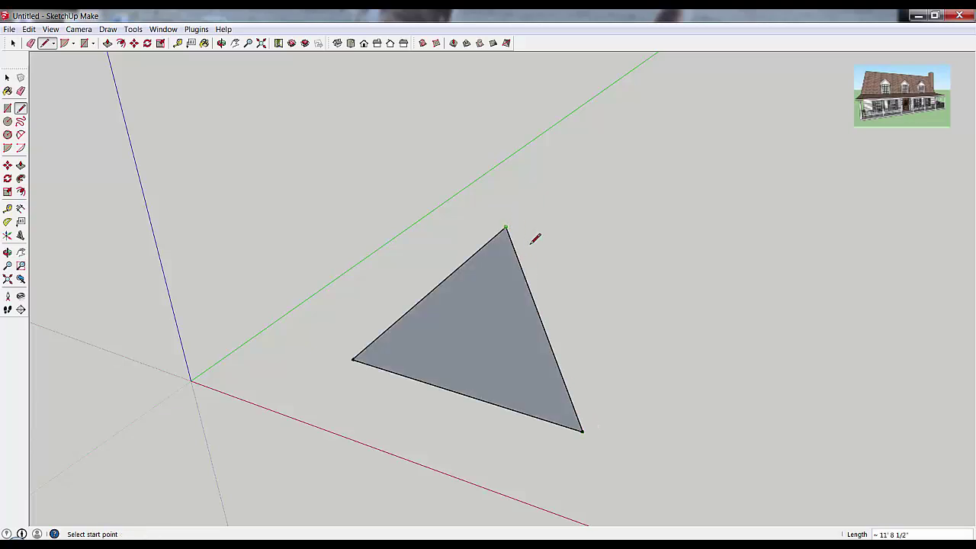
{"action": "key", "text": "space"}
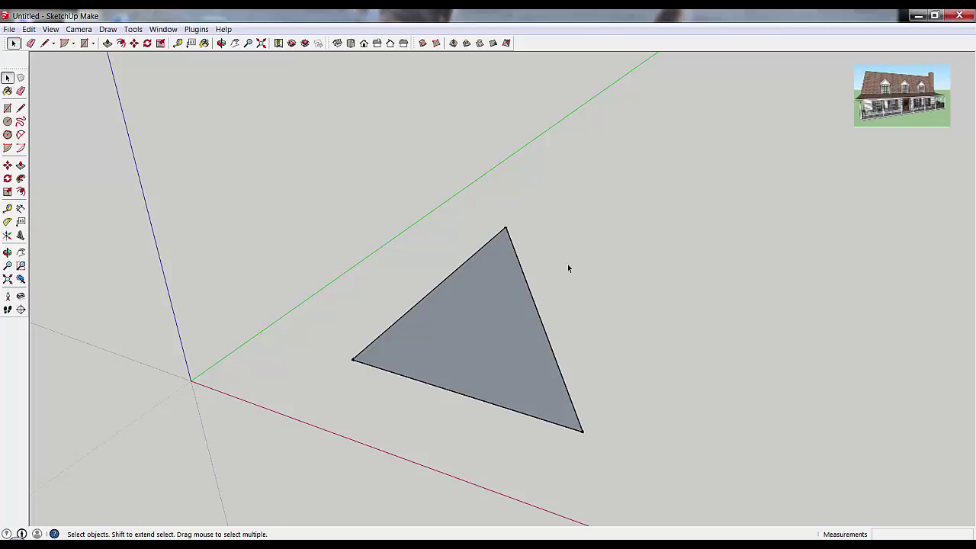
- Split the triangular face with a line from the corner nearest the origin to a point on the opposite edge
{"action": "left_click", "coordinate": [454, 338]}
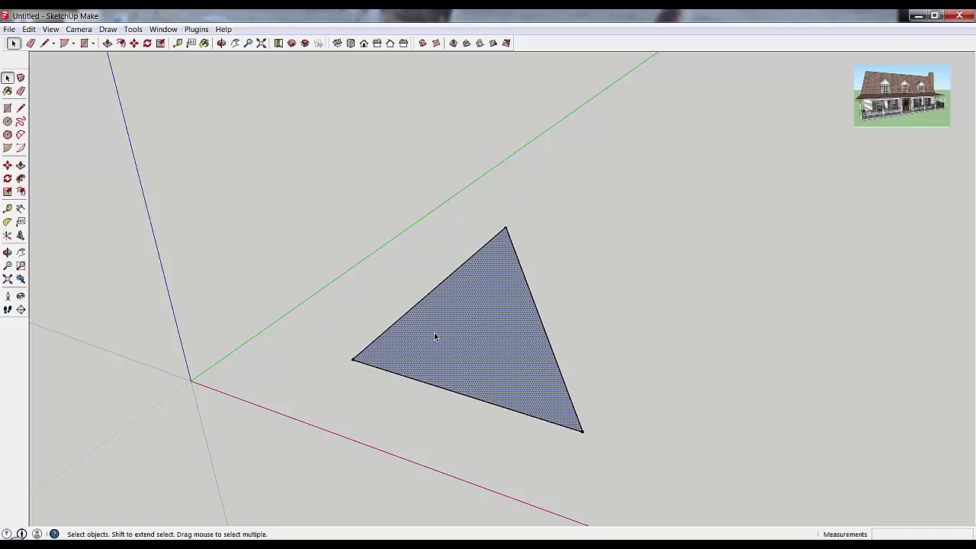
{"action": "key", "text": "l"}
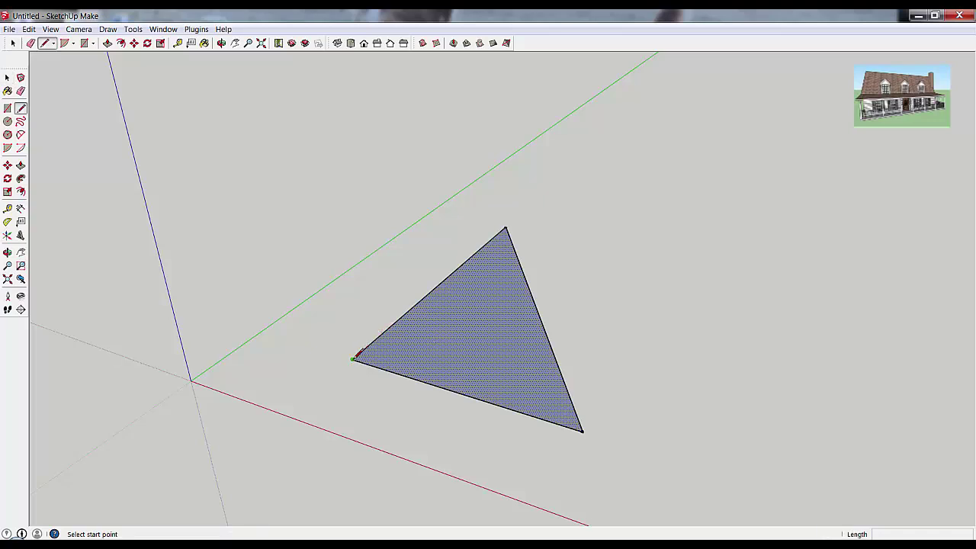
{"action": "left_click", "coordinate": [352, 359]}
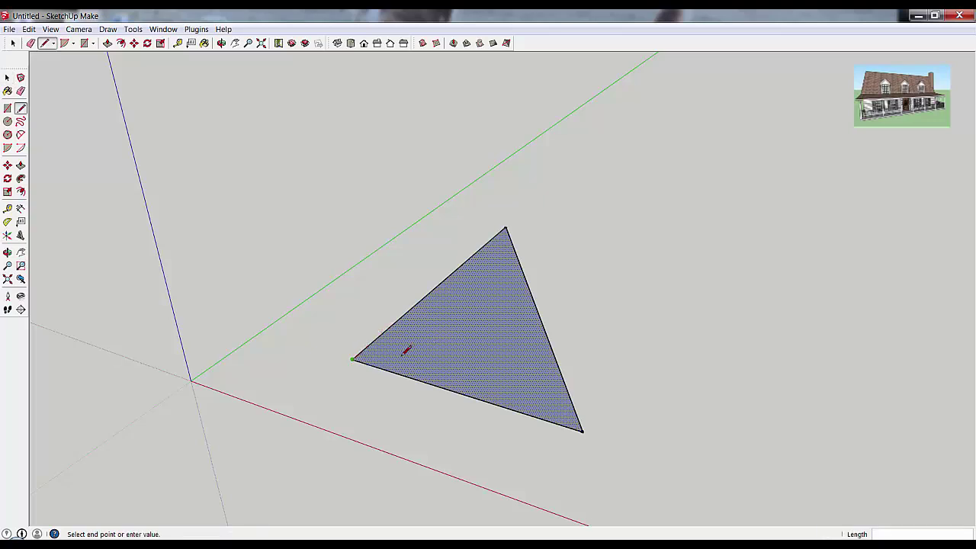
{"action": "left_click", "coordinate": [536, 307]}
{"action": "key", "text": "space"}
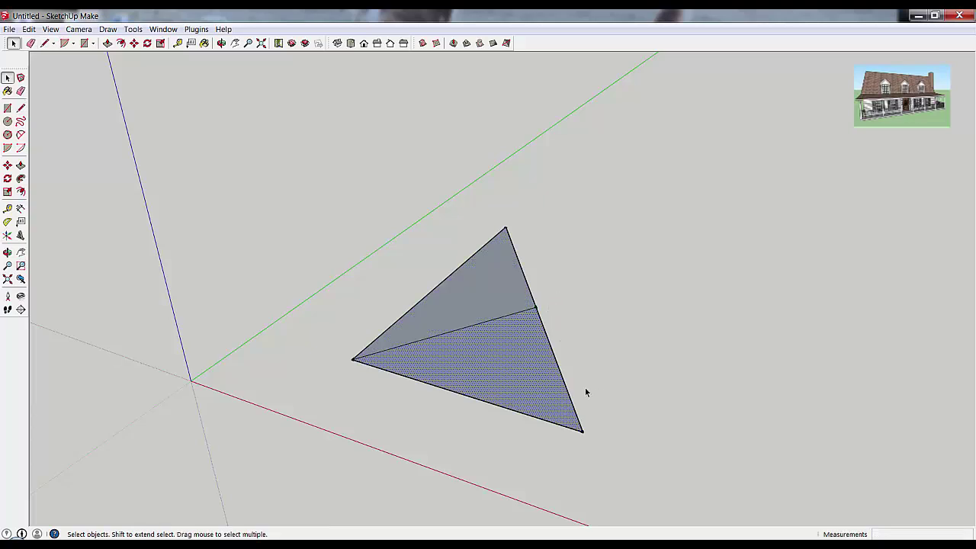
- Select the two parts of the split triangle alternately to examine them as separate faces
{"action": "left_click", "coordinate": [484, 297]}
{"action": "left_click", "coordinate": [531, 369]}
{"action": "left_click", "coordinate": [481, 292]}
{"action": "left_click", "coordinate": [507, 371]}
{"action": "left_click", "coordinate": [485, 292]}
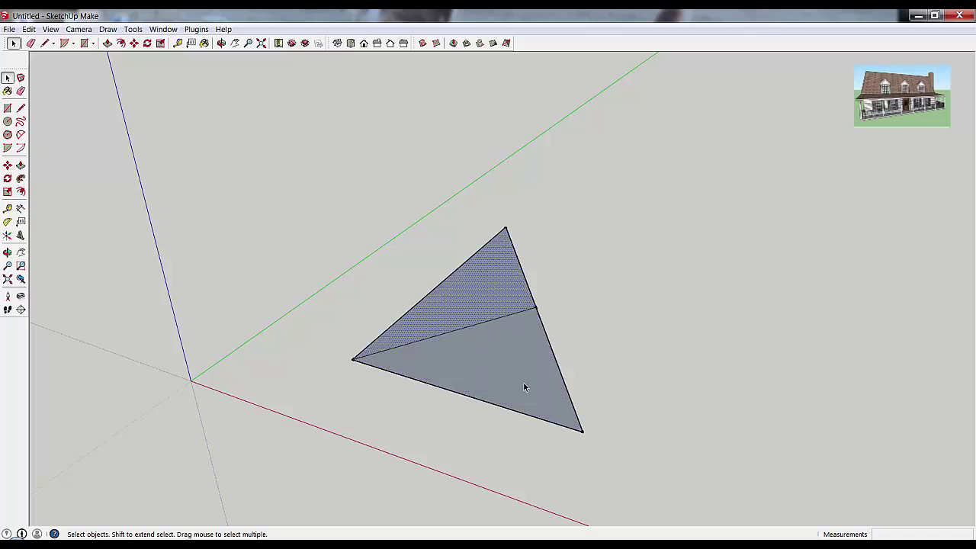
{"action": "left_click", "coordinate": [523, 381]}
{"action": "left_click", "coordinate": [477, 291]}
{"action": "scroll", "coordinate": [504, 299], "scroll_direction": "down", "scroll_amount": 1}
{"action": "scroll", "coordinate": [509, 316], "scroll_direction": "up", "scroll_amount": 1}
{"action": "scroll", "coordinate": [509, 314], "scroll_direction": "up", "scroll_amount": 1}
{"action": "scroll", "coordinate": [509, 312], "scroll_direction": "down", "scroll_amount": 1}
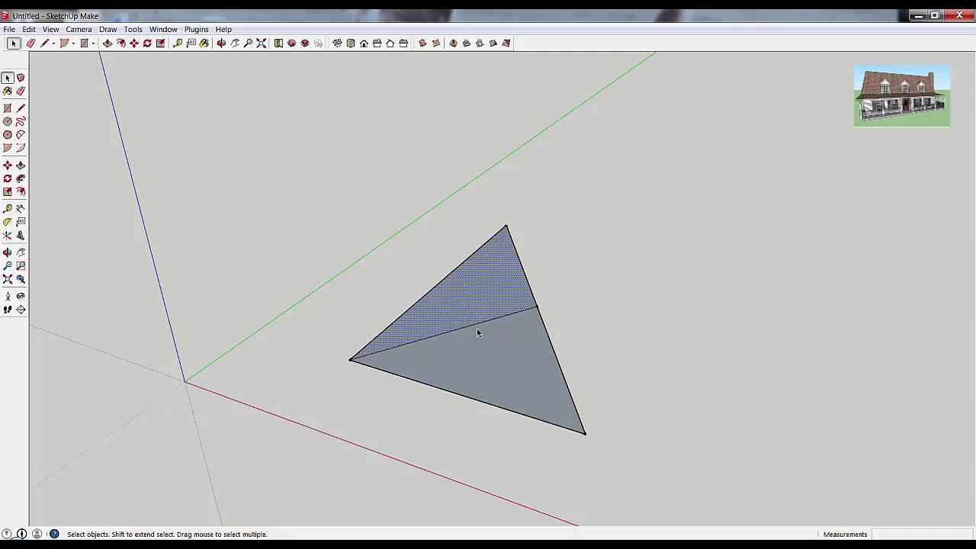
- Erase the dividing line across the triangle to merge its two parts into one face
{"action": "key", "text": "e"}
{"action": "left_click", "coordinate": [481, 324]}
{"action": "key", "text": "space"}
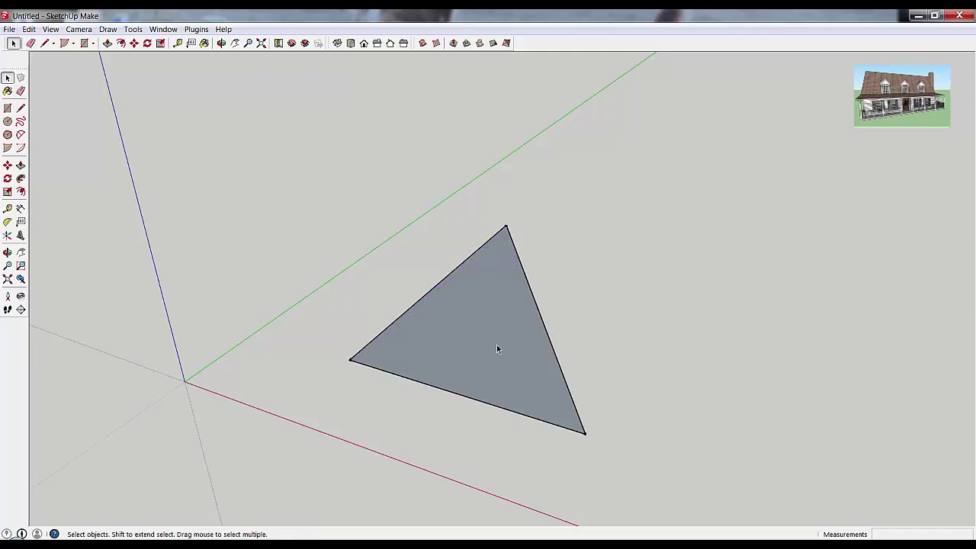
- Select the merged triangular face and examine both its upper side and its underside
{"action": "left_click", "coordinate": [496, 348]}
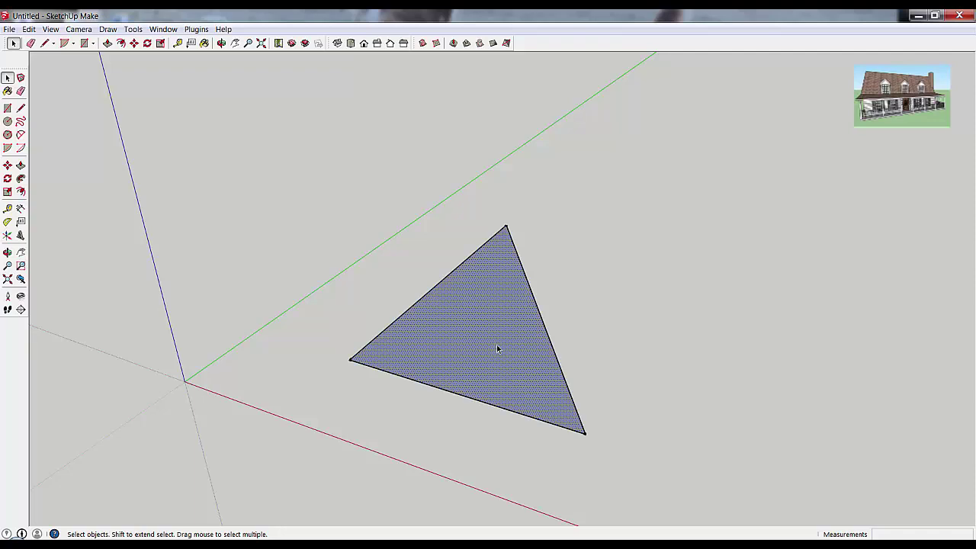
{"action": "middle_click_drag", "start_coordinate": [496, 345], "coordinate": [562, 361]}
{"action": "middle_click_drag", "start_coordinate": [658, 351], "coordinate": [602, 379]}
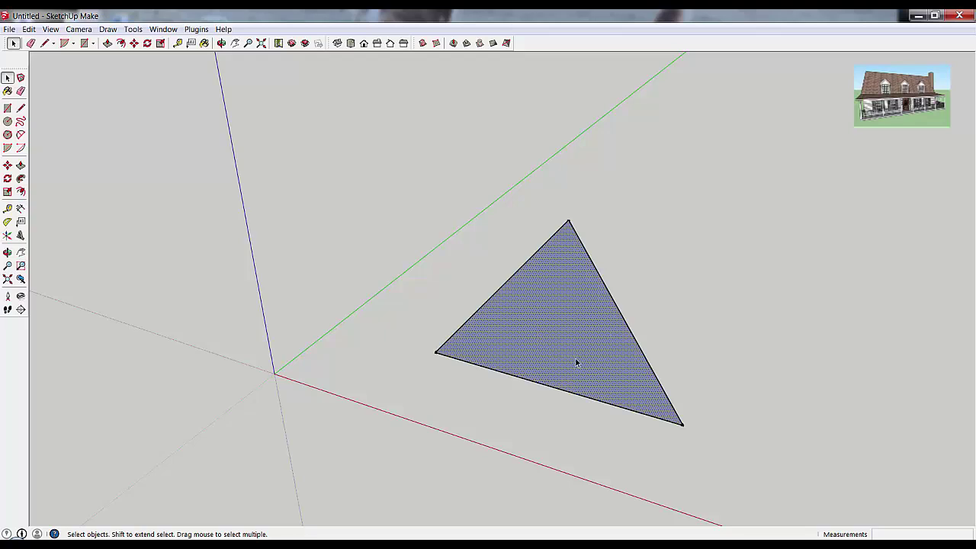
{"action": "middle_click_drag", "start_coordinate": [557, 349], "coordinate": [576, 11]}
{"action": "left_click_drag", "start_coordinate": [575, 10], "coordinate": [577, 10]}
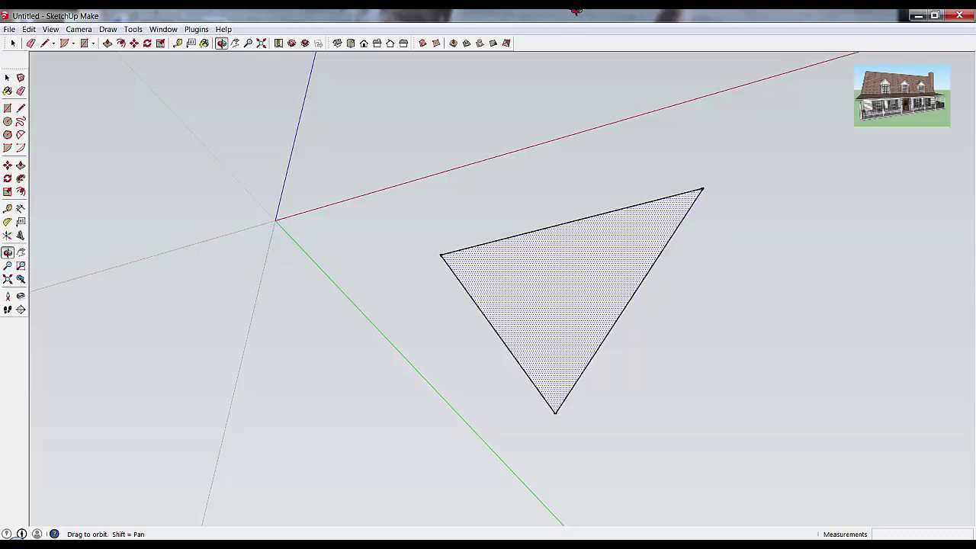
{"action": "middle_click_drag", "start_coordinate": [576, 11], "coordinate": [570, 389]}
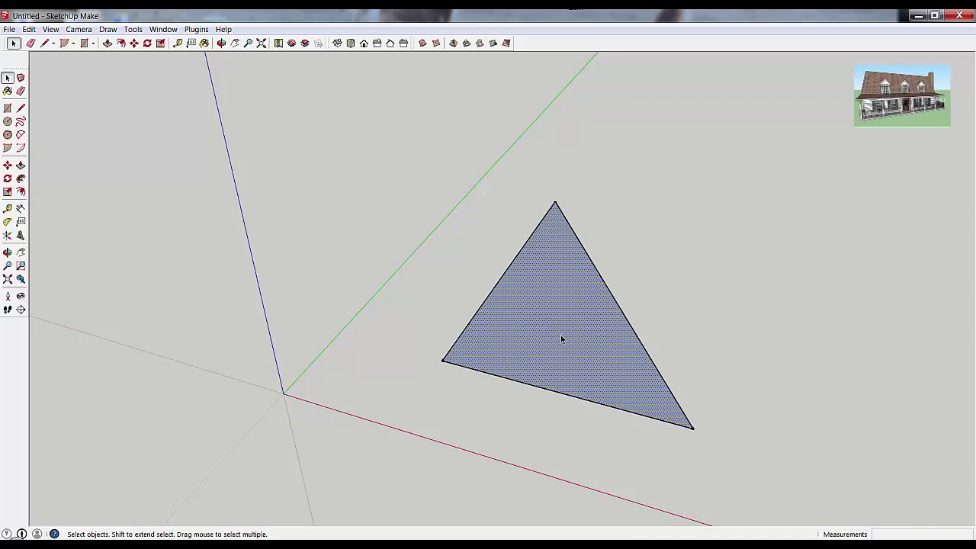
- Draw two lines joining the ends of the triangle's edge farthest from the origin to a new outer point, forming an adjacent triangular face
{"action": "key", "text": "l"}
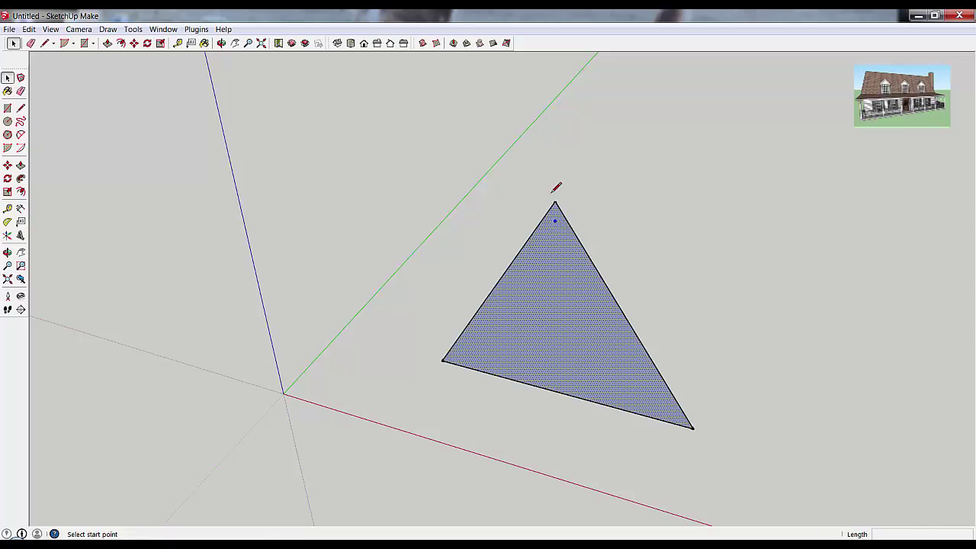
{"action": "left_click", "coordinate": [555, 202]}
{"action": "left_click", "coordinate": [742, 237]}
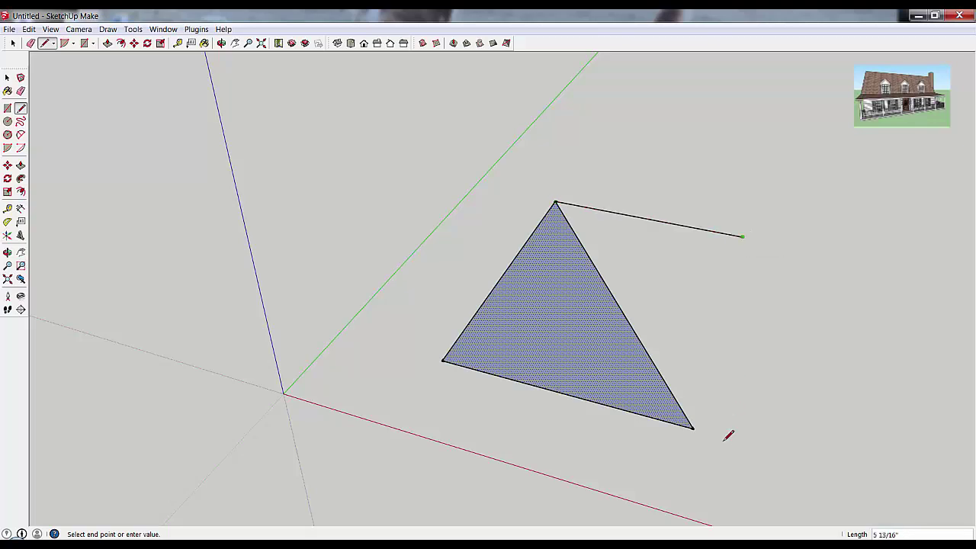
{"action": "left_click", "coordinate": [693, 427]}
{"action": "key", "text": "space"}
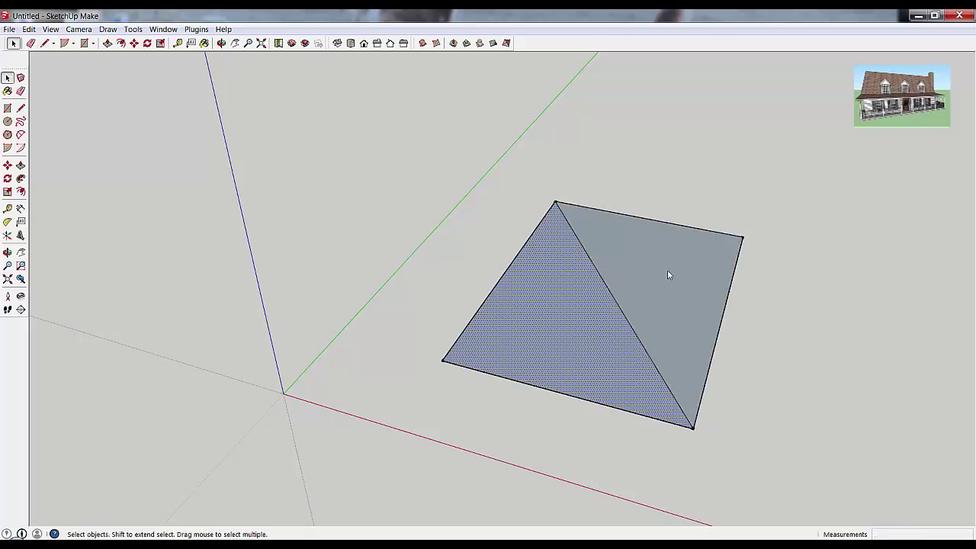
- Reverse the new adjacent triangle's face and clear the selection
{"action": "right_click", "coordinate": [662, 271]}
{"action": "left_click", "coordinate": [700, 380]}
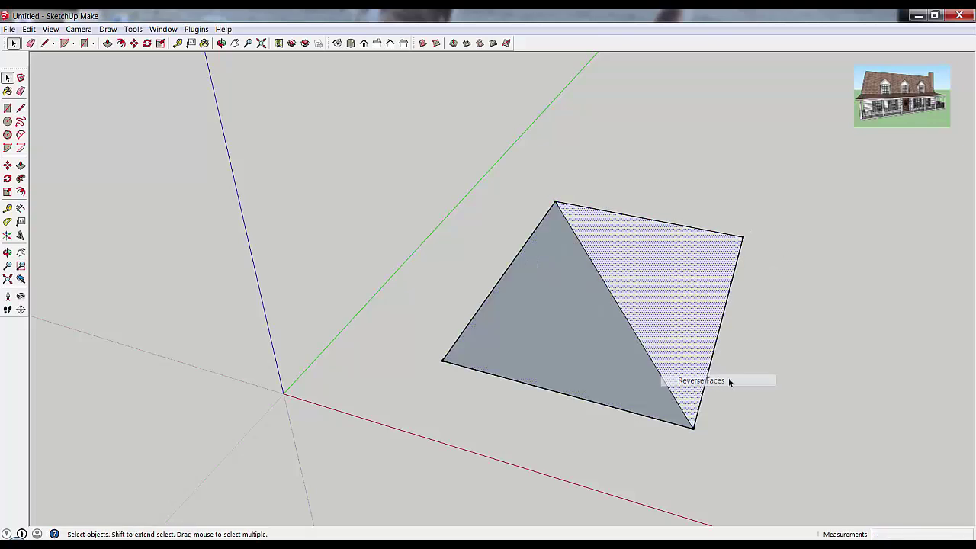
{"action": "left_click", "coordinate": [805, 343]}
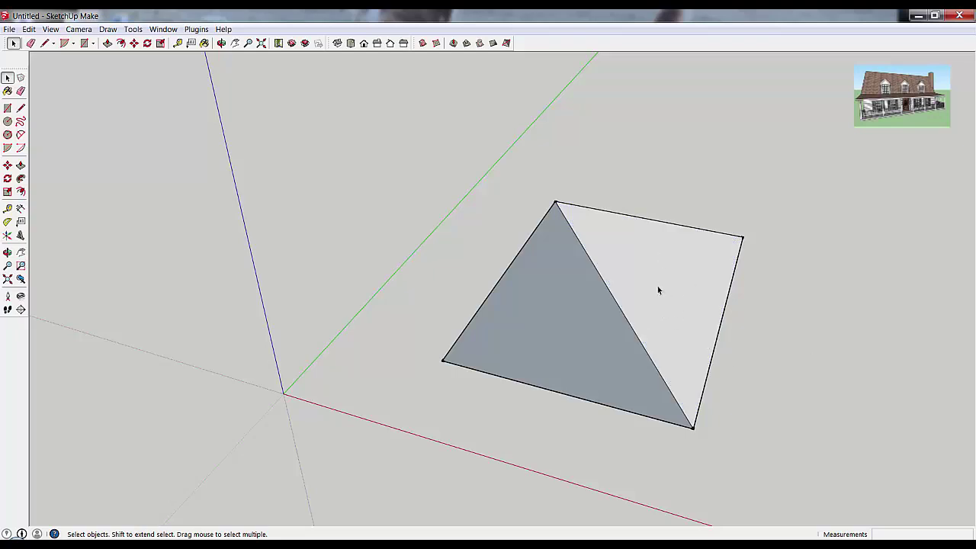
- Select the two adjacent triangular faces in turn to compare their front and back sides
{"action": "left_click", "coordinate": [657, 285]}
{"action": "left_click", "coordinate": [785, 301]}
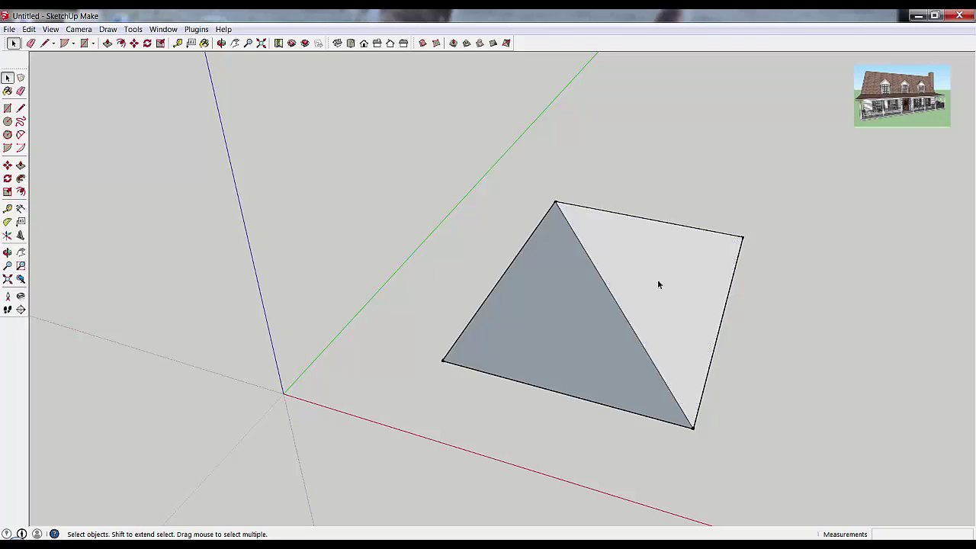
{"action": "left_click", "coordinate": [565, 336]}
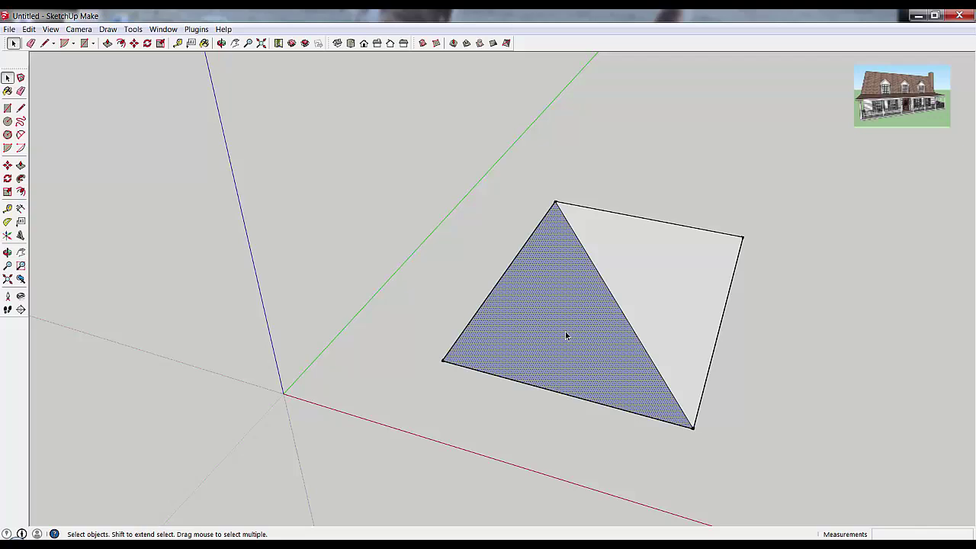
{"action": "left_click", "coordinate": [679, 294]}
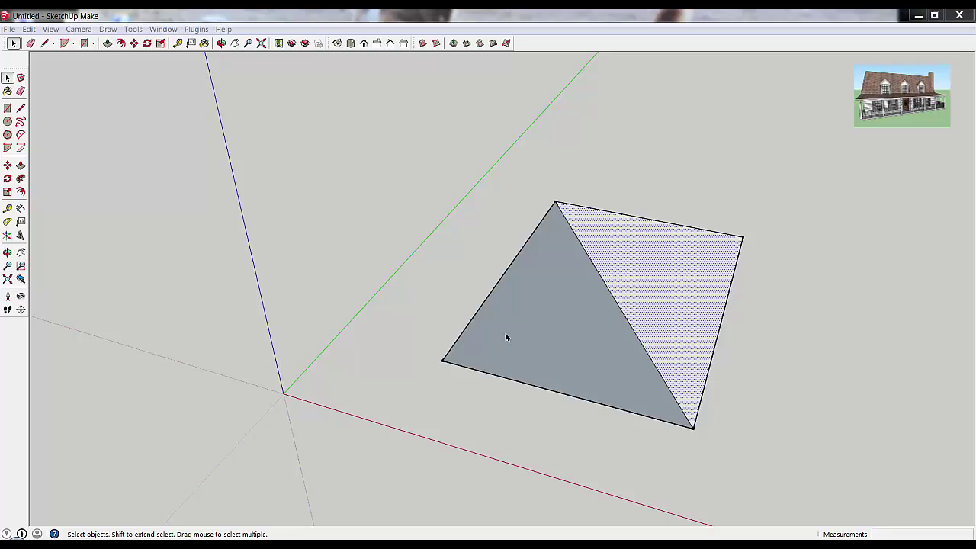
- Reverse the original triangle's face to match the orientation of the adjacent one
{"action": "right_click", "coordinate": [562, 315]}
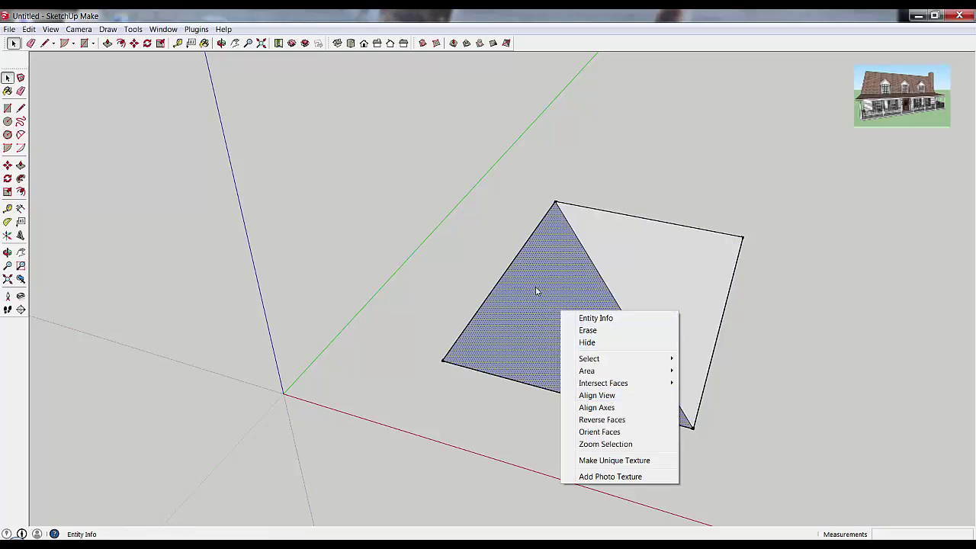
{"action": "left_click", "coordinate": [551, 297]}
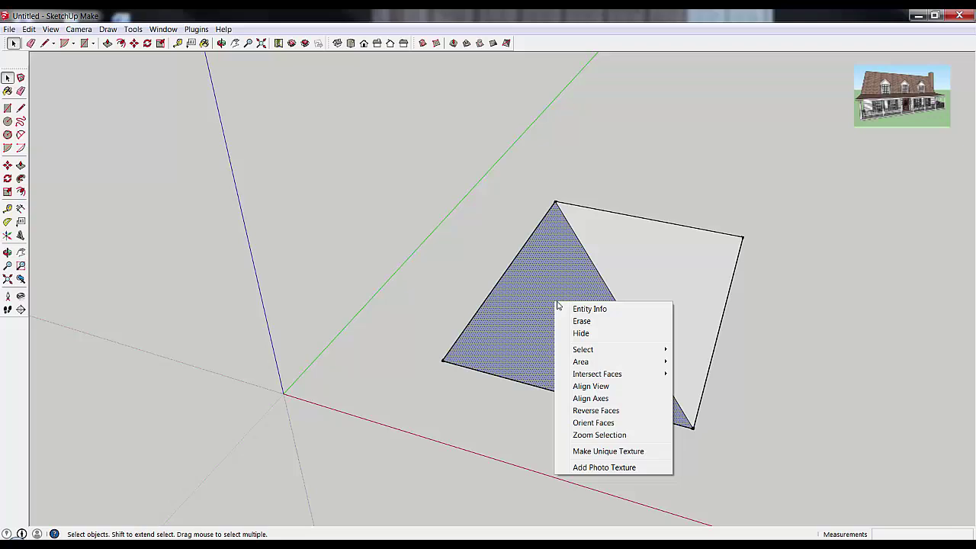
{"action": "left_click", "coordinate": [592, 411]}
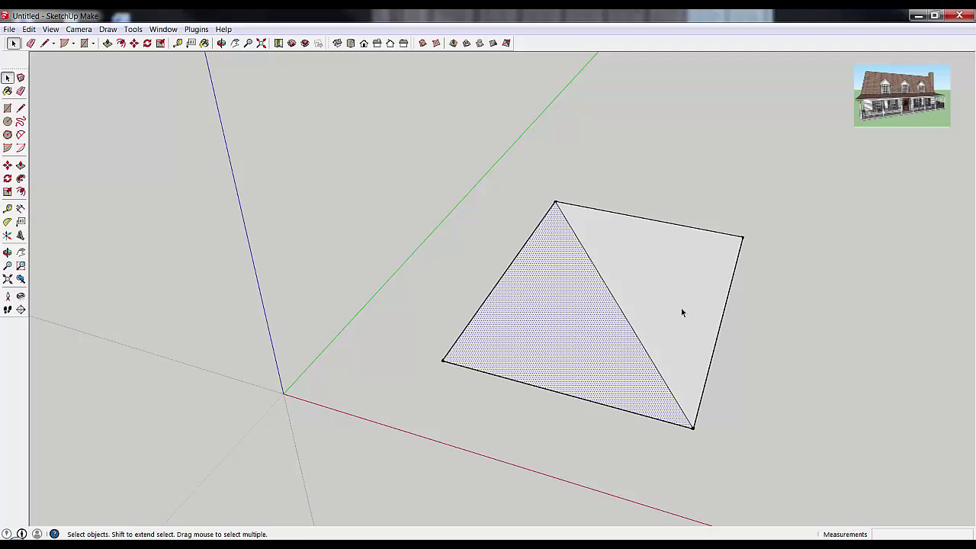
- Reverse the original triangle's face and reverse it again to restore its orientation
{"action": "right_click", "coordinate": [594, 318]}
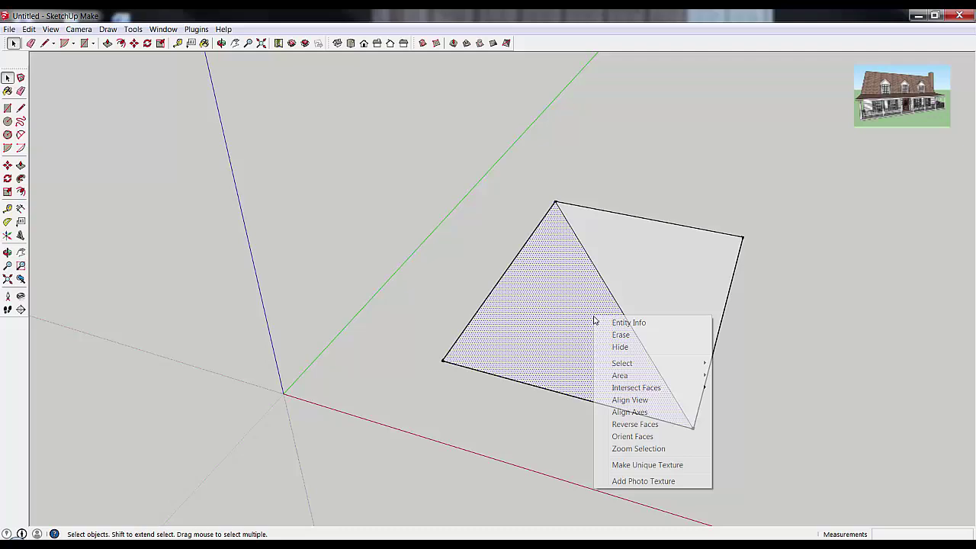
{"action": "left_click", "coordinate": [633, 424]}
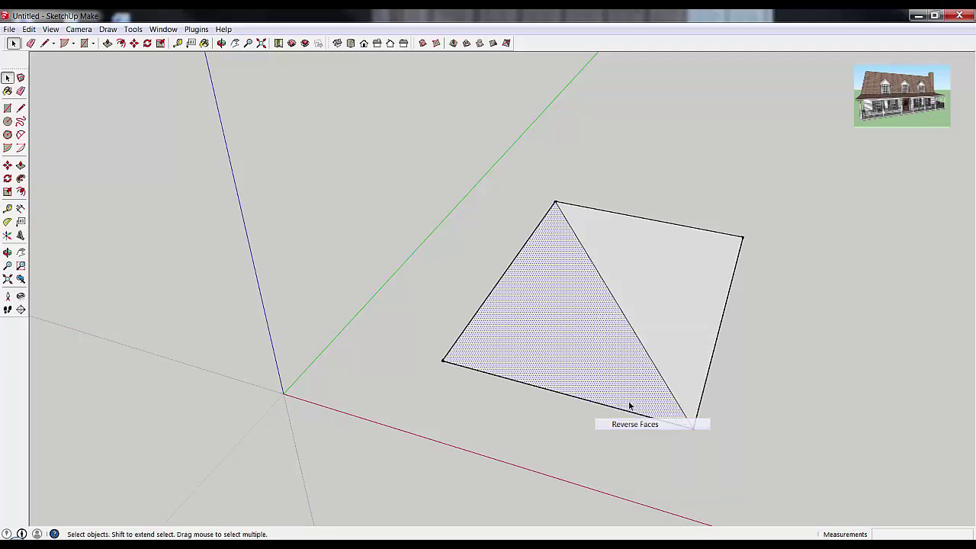
{"action": "right_click", "coordinate": [577, 311]}
{"action": "left_click", "coordinate": [619, 419]}
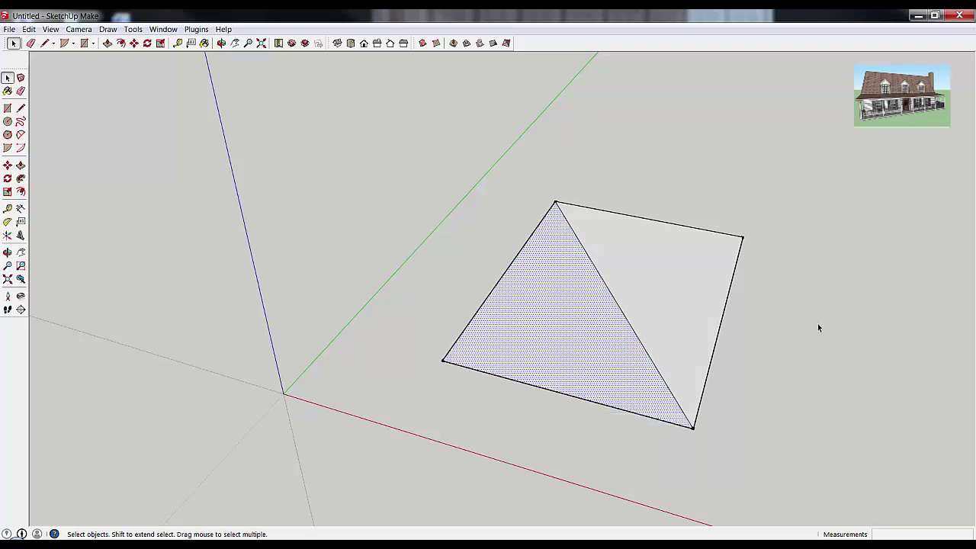
- Flip the face nearest the origin to its back side, return it to the front side, and clear the selection
{"action": "scroll", "coordinate": [818, 321], "scroll_direction": "up", "scroll_amount": 2}
{"action": "scroll", "coordinate": [666, 326], "scroll_direction": "down", "scroll_amount": 1}
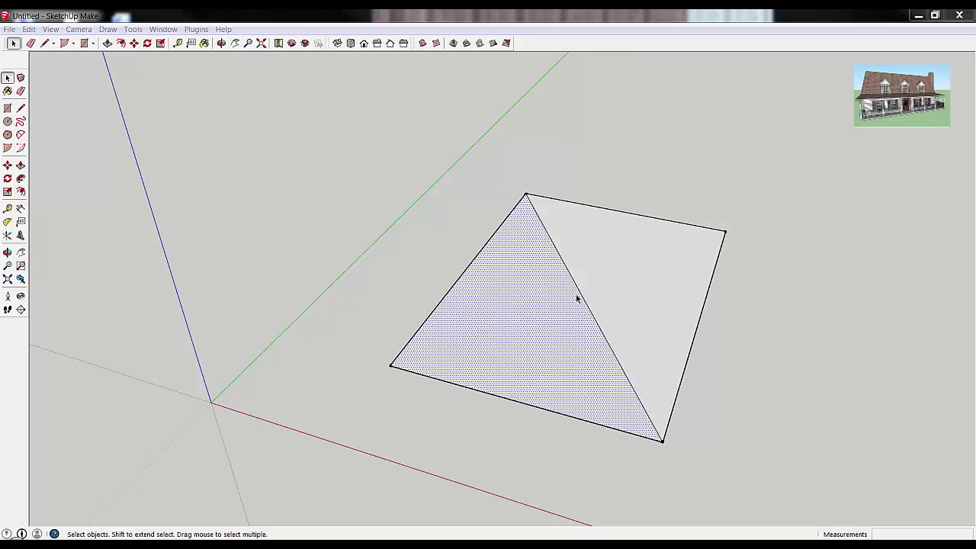
{"action": "right_click", "coordinate": [535, 312]}
{"action": "left_click", "coordinate": [578, 416]}
{"action": "key", "text": "o"}
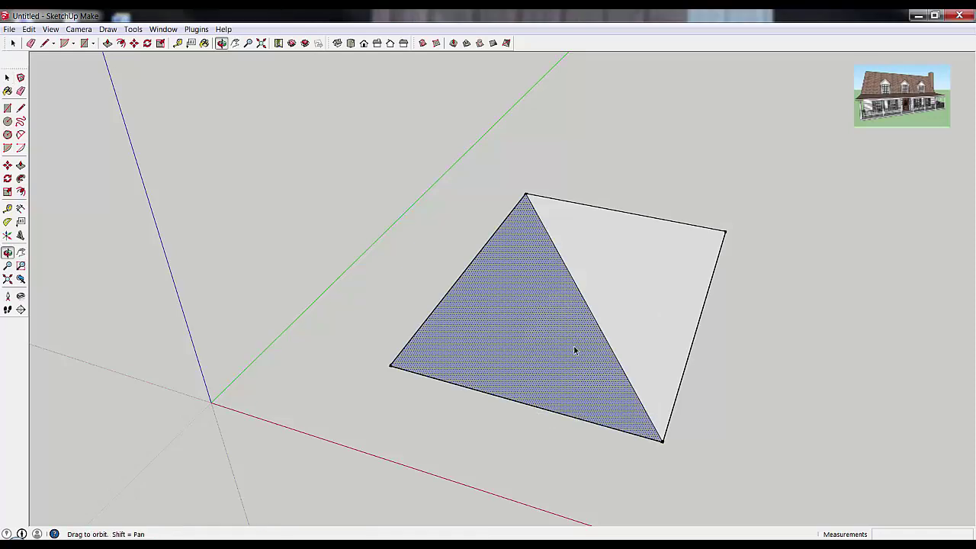
{"action": "key", "text": "space"}
{"action": "right_click", "coordinate": [549, 337]}
{"action": "left_click", "coordinate": [619, 448]}
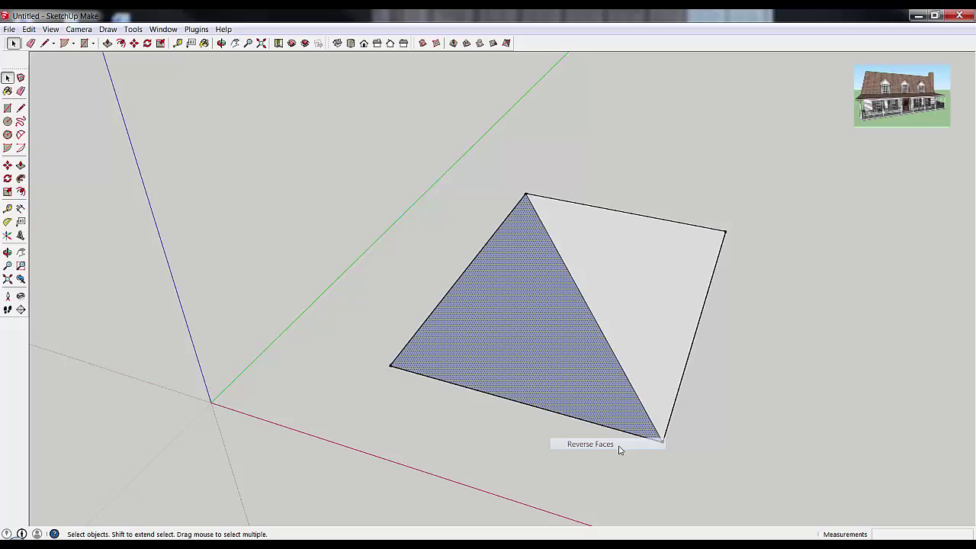
{"action": "left_click", "coordinate": [767, 319]}
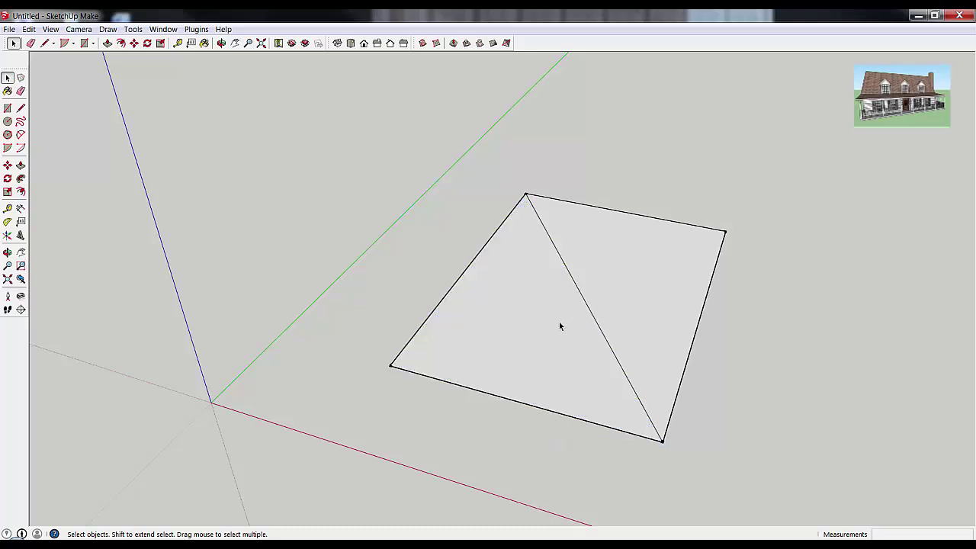